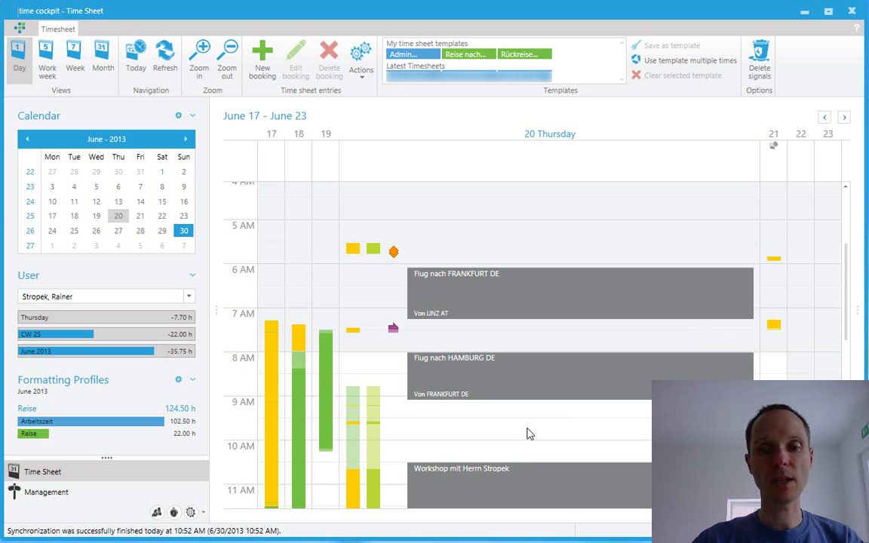
Review Thursday's flight and workshop appointments and the recorded activity through the evening
scroll(529, 434, down, 1)
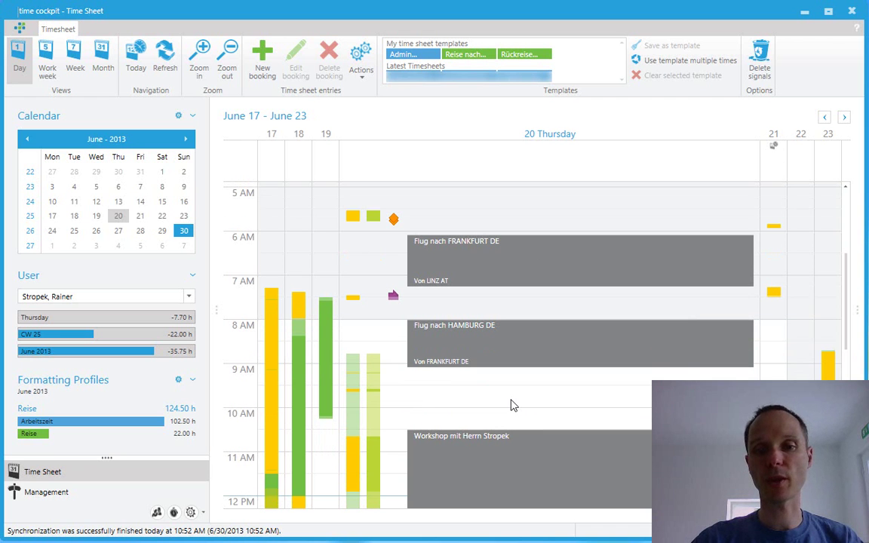
mouse_move(507, 266)
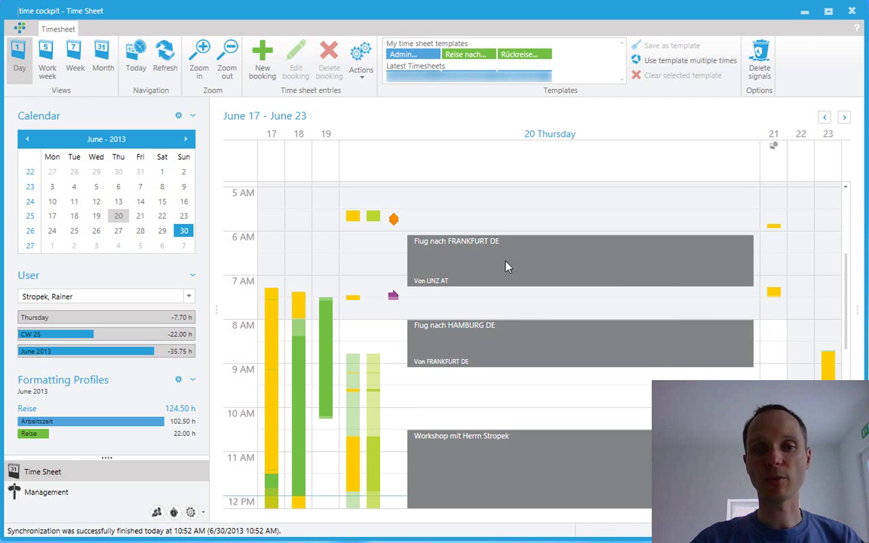
mouse_move(504, 340)
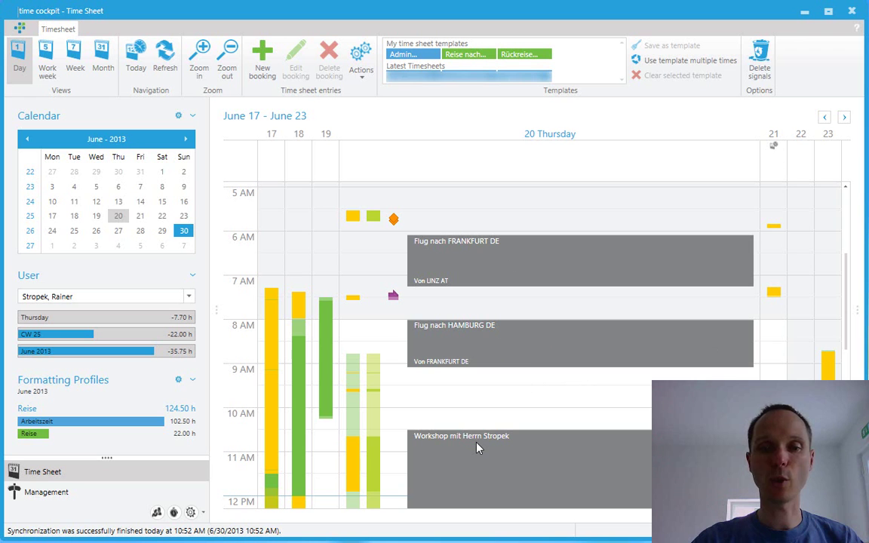
mouse_move(476, 448)
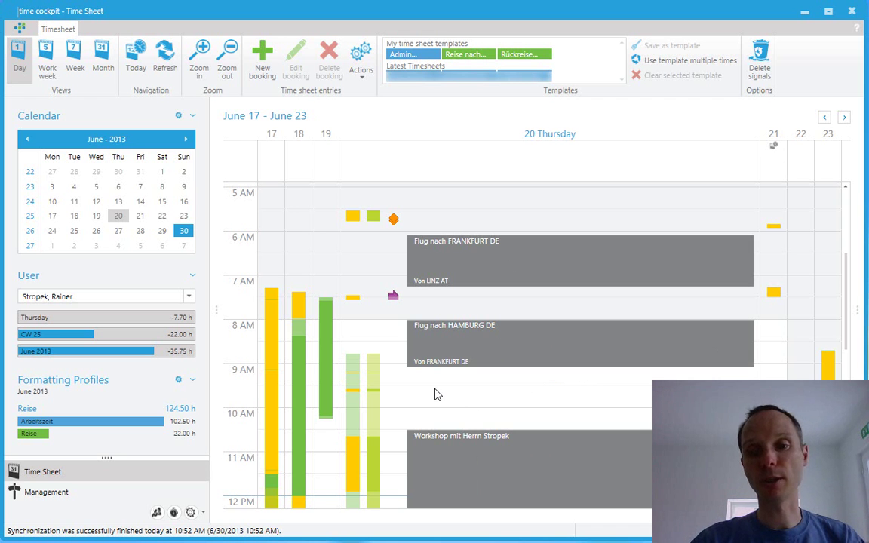
scroll(446, 387, down, 8)
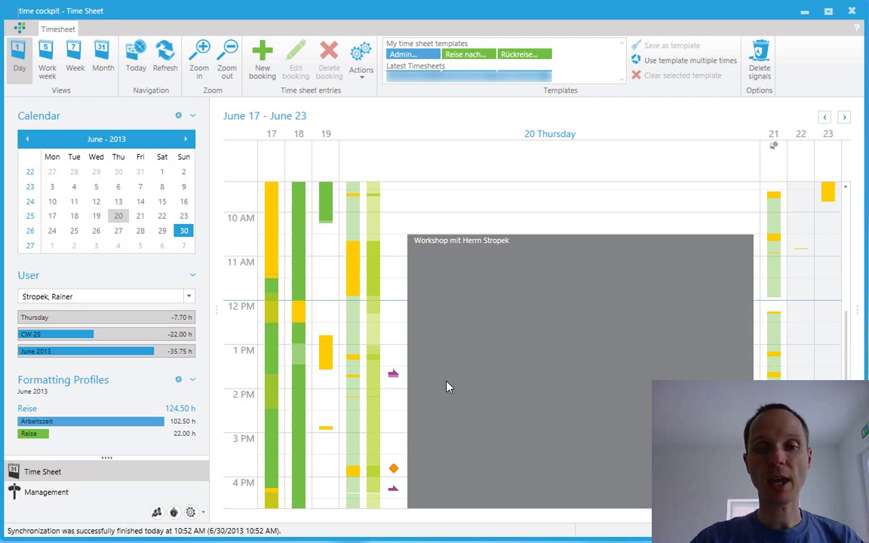
scroll(447, 386, down, 1)
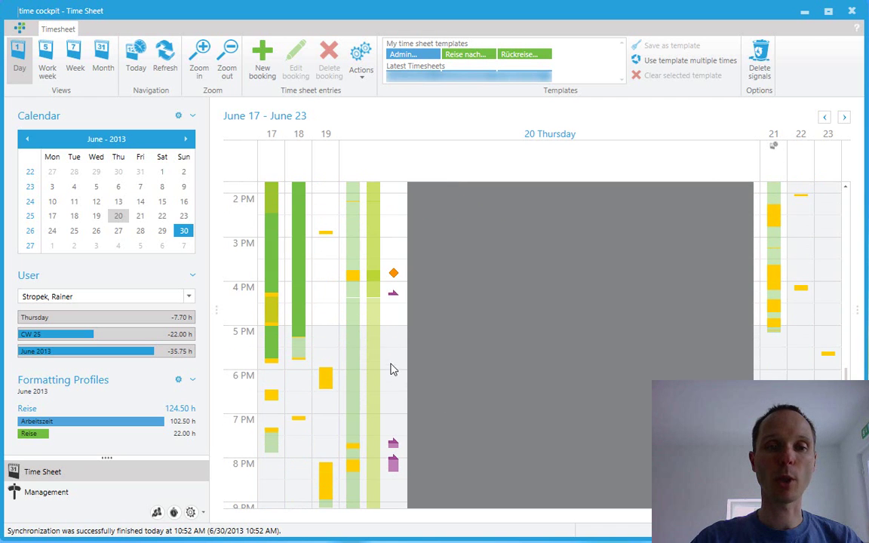
Collapse the folders sidebar and expand the signal details for 6/20/2013 with the location map
drag(214, 312, 31, 309)
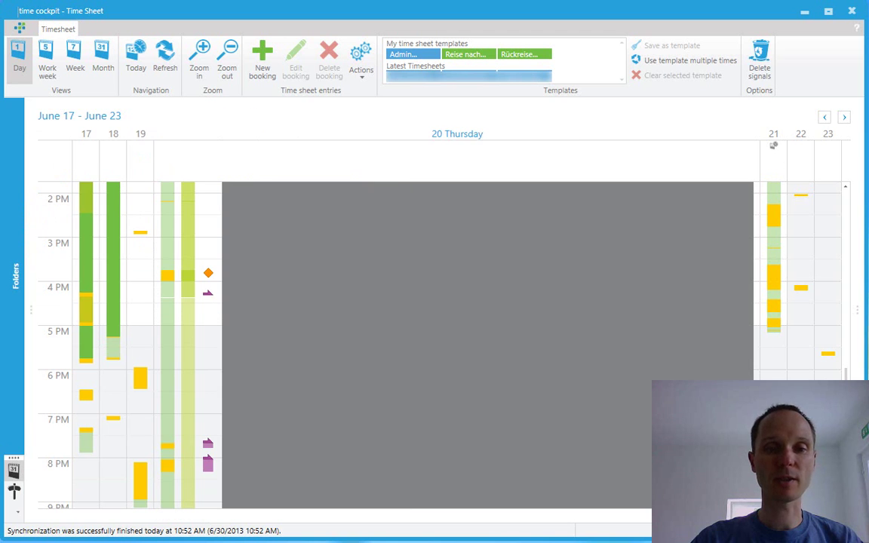
click(857, 307)
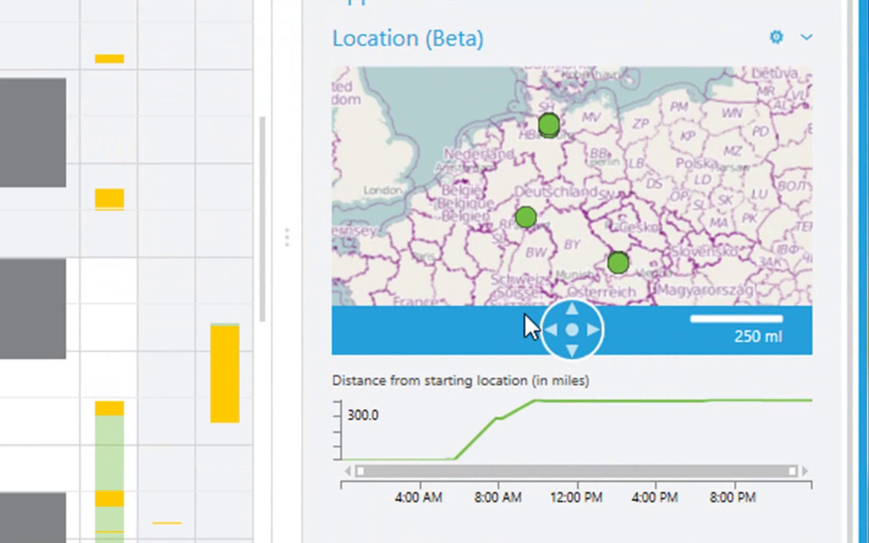
Set the 5:15 AM departure near Leonding as the selection start point in the distance chart
click(467, 459)
scroll(467, 468, up, 2)
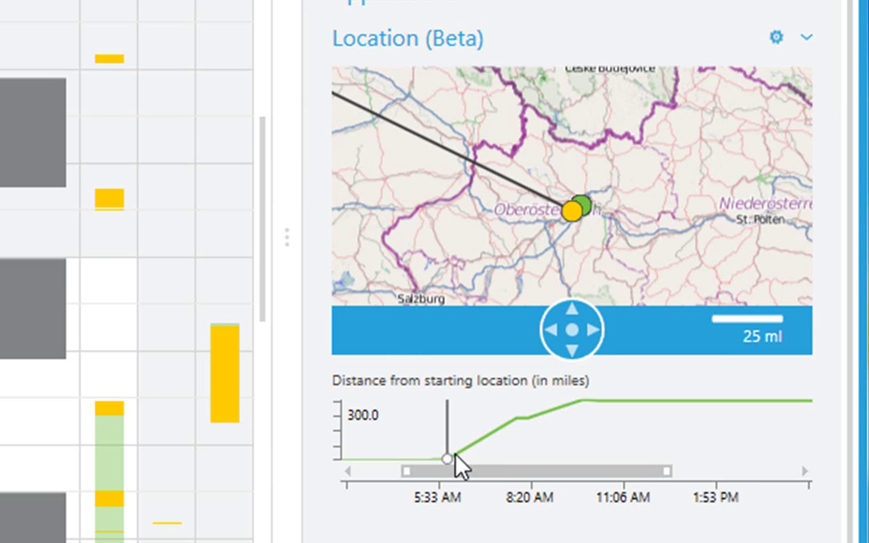
scroll(455, 458, up, 5)
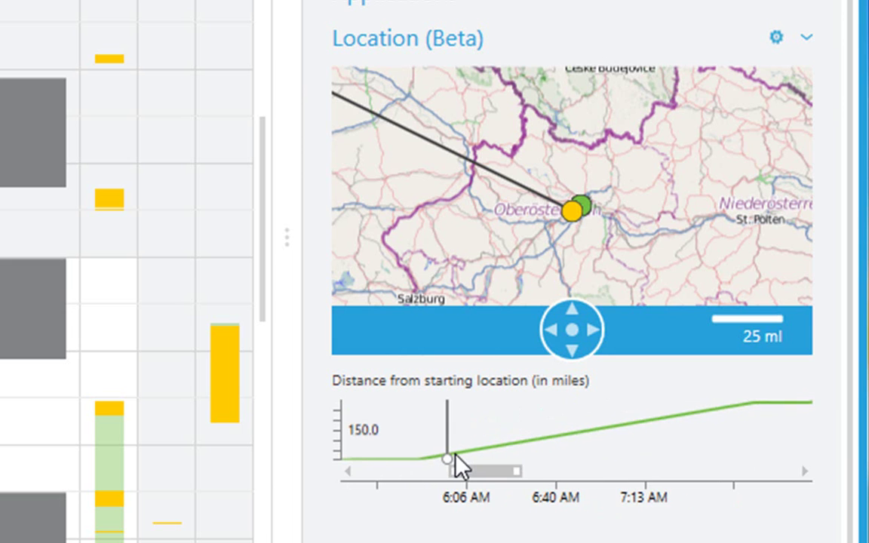
drag(487, 471, 468, 471)
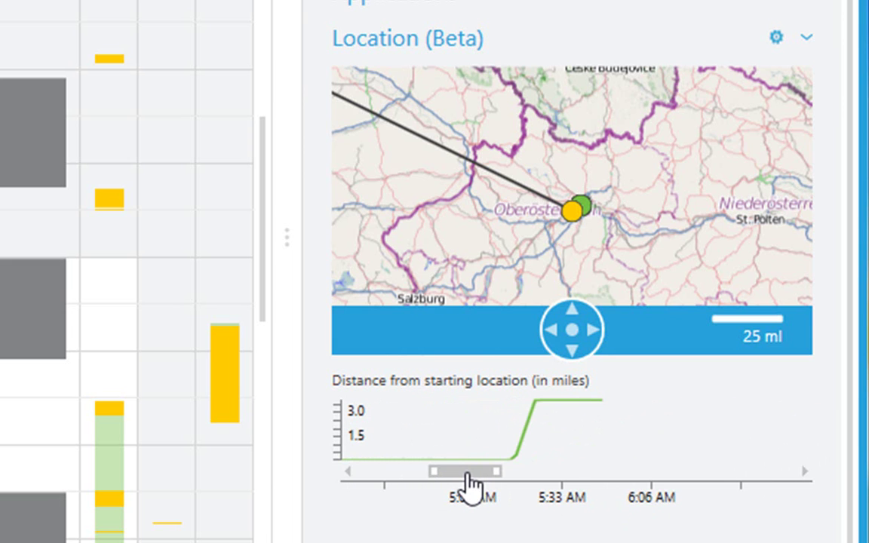
mouse_move(492, 456)
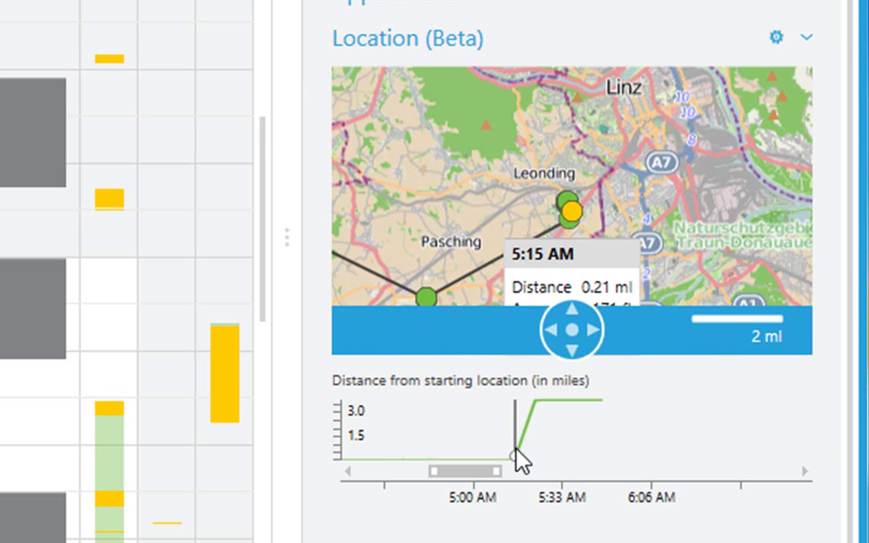
right_click(517, 453)
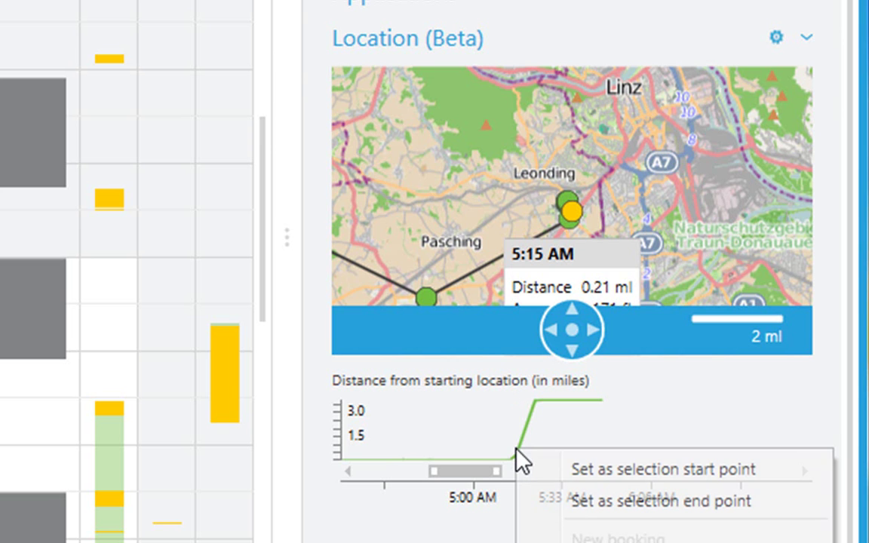
click(544, 473)
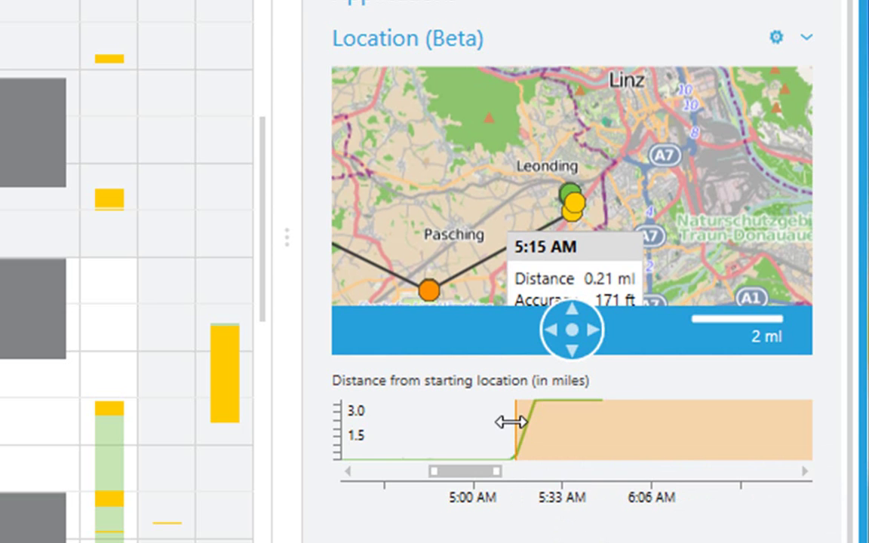
Set the arrival at Neuland in Hamburg, at about 10:30 AM, as the selection end point in the distance chart
scroll(511, 422, down, 4)
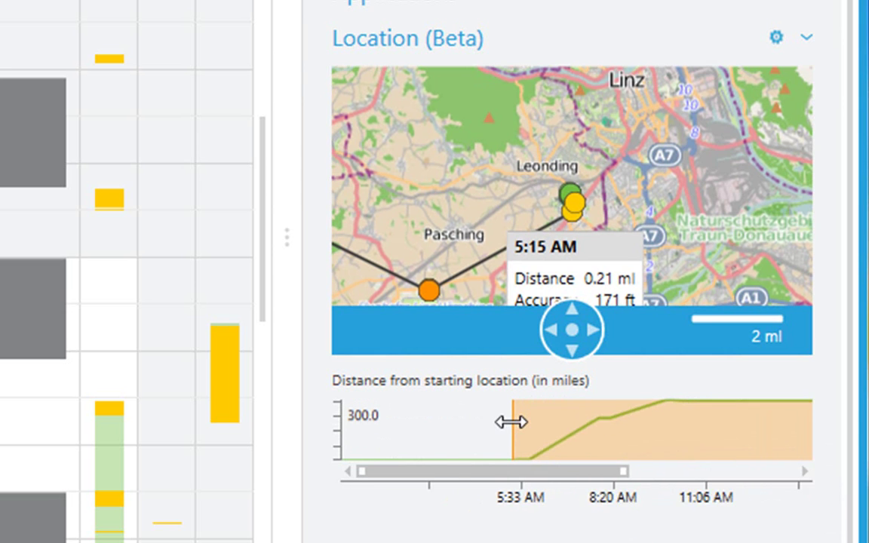
scroll(513, 426, down, 2)
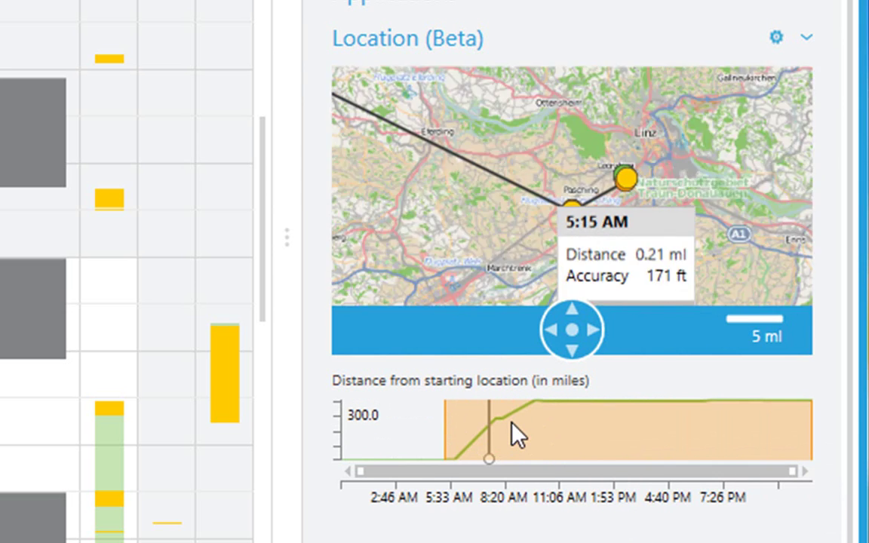
click(532, 434)
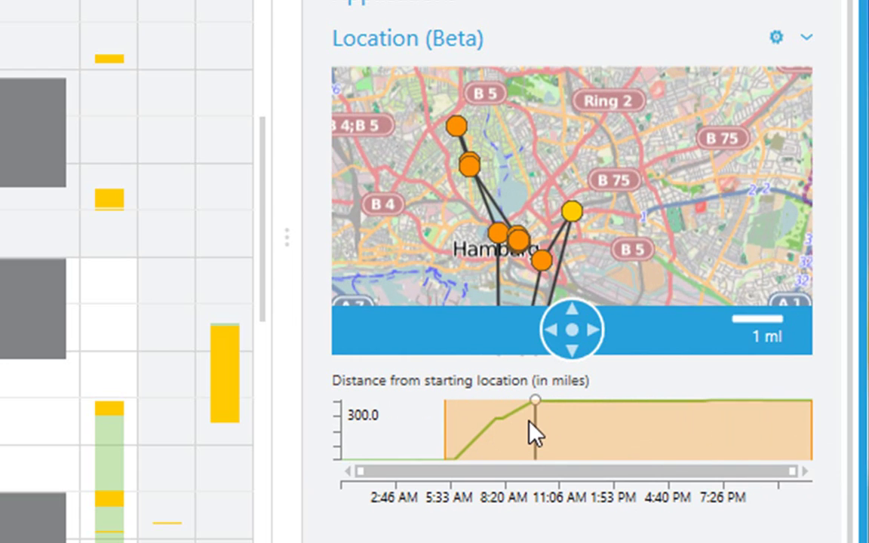
click(543, 423)
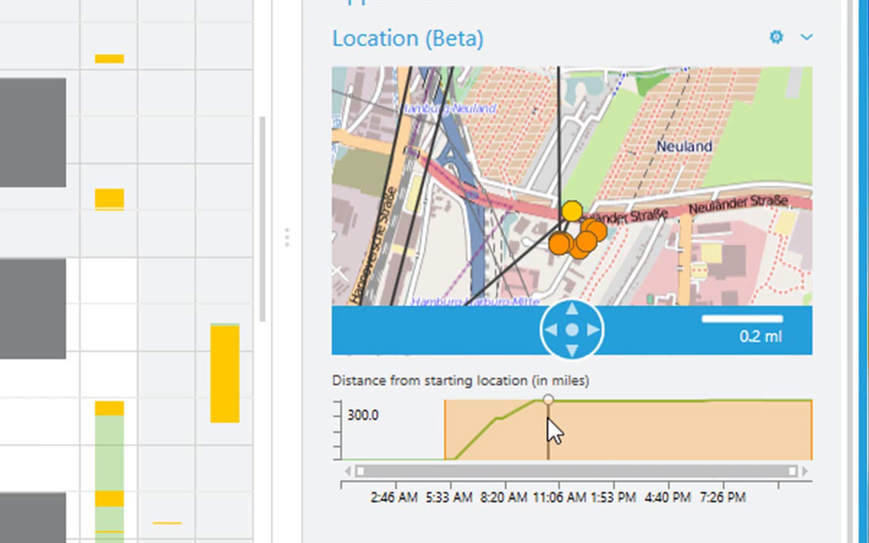
right_click(548, 421)
click(576, 471)
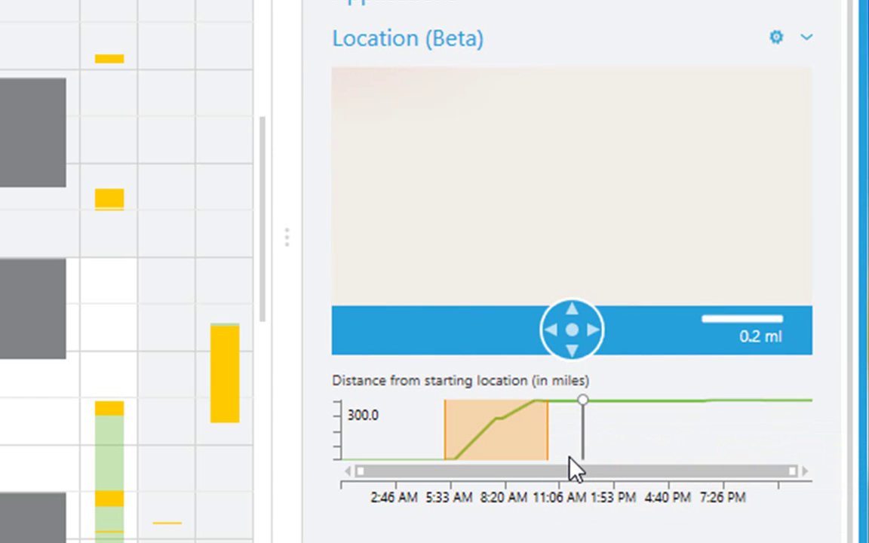
Create a booking from the selected time range with the description "Travel to customer XYZ"
click(503, 442)
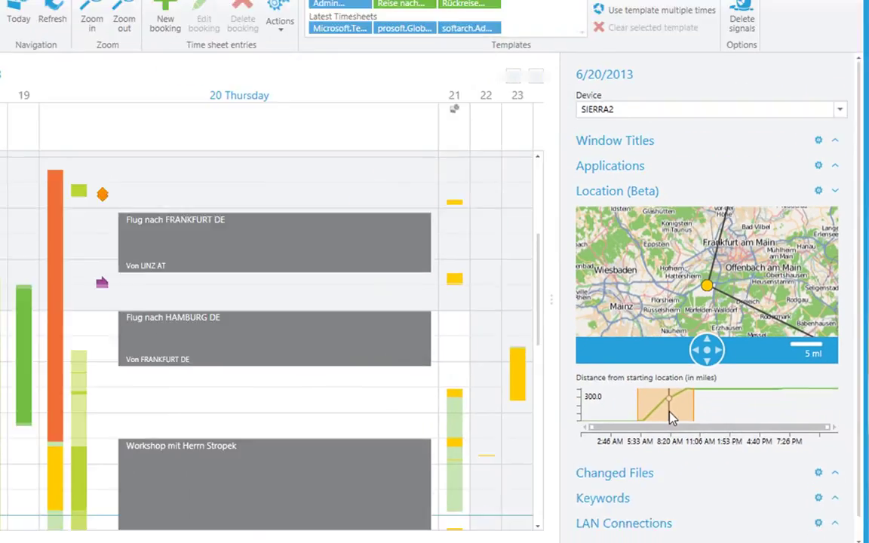
right_click(504, 445)
click(722, 449)
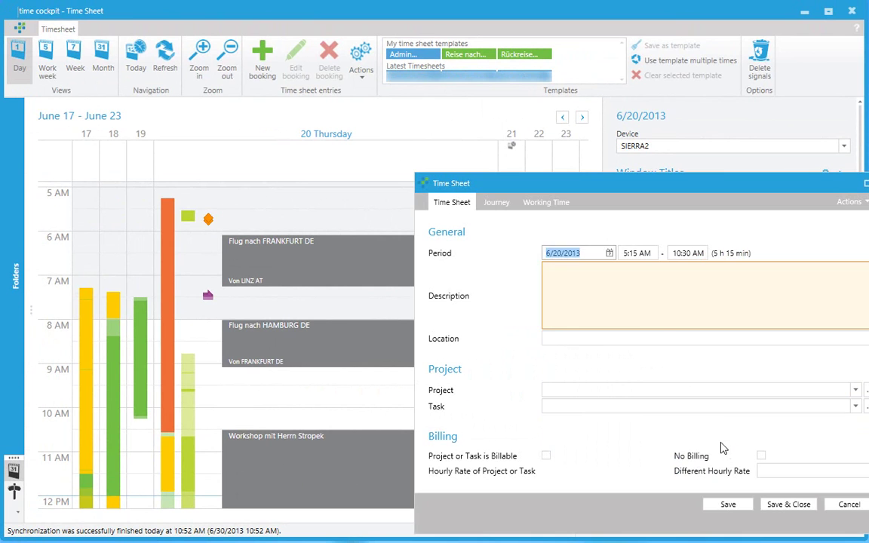
click(653, 320)
text(Travel)
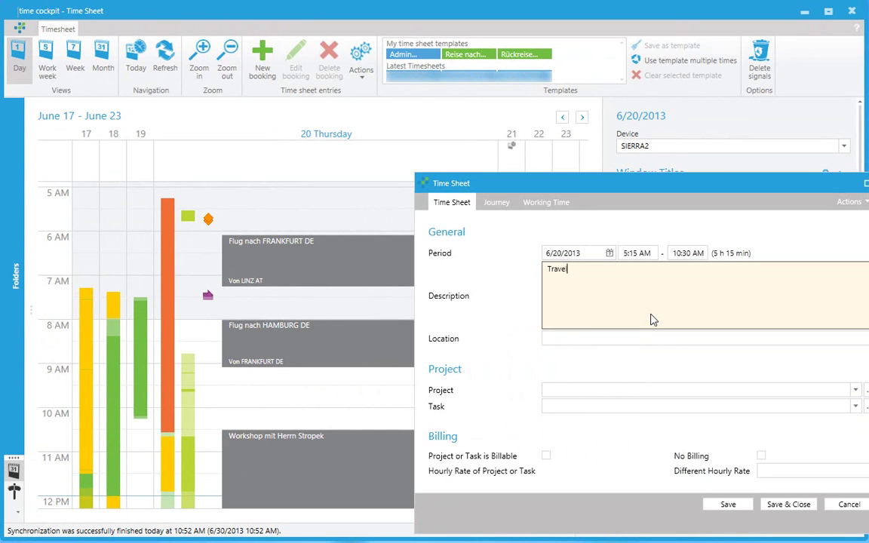
key(Tab)
click(653, 319)
text(to customer XYZ)
key(Tab)
key(Tab)
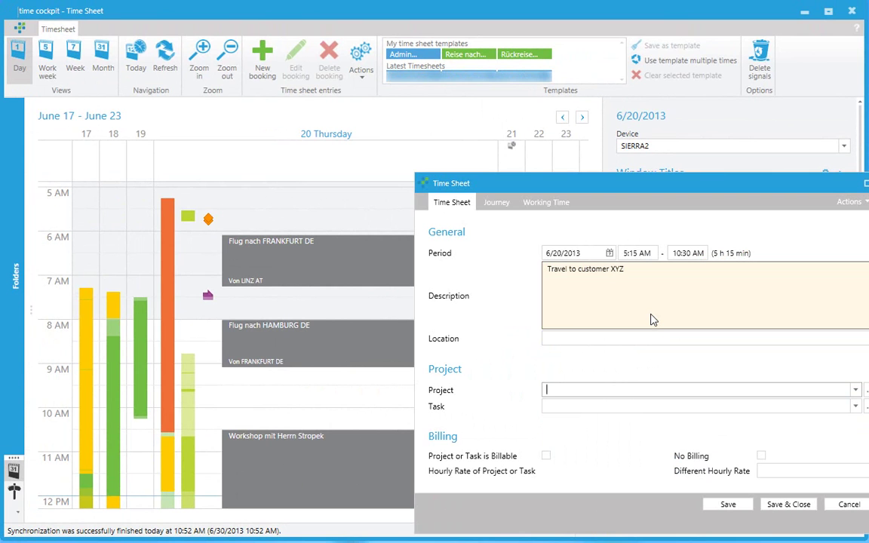
Enter the journey with Flug as means of transport, from Leonding to Hamburg Harburg, and save and close the booking
click(497, 205)
text(fl)
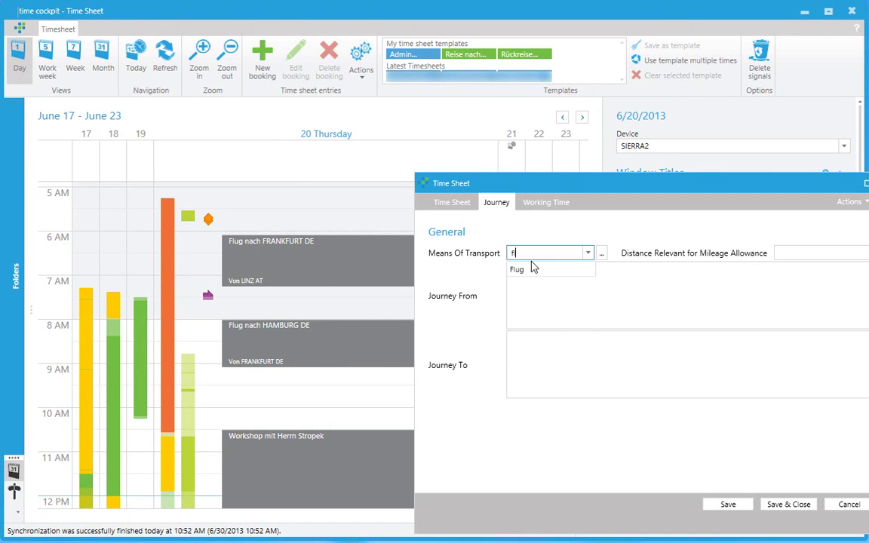
click(532, 269)
key(Tab)
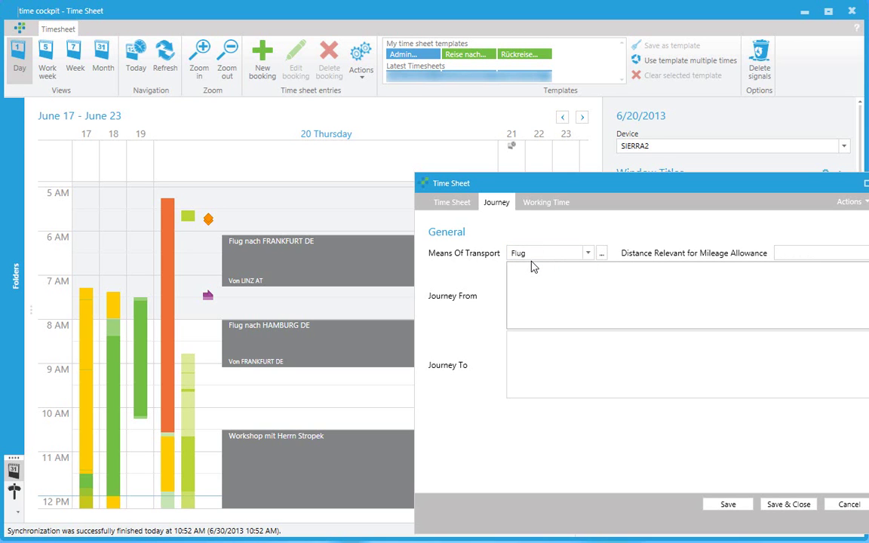
text(Leonding)
key(Tab)
text(Hamb)
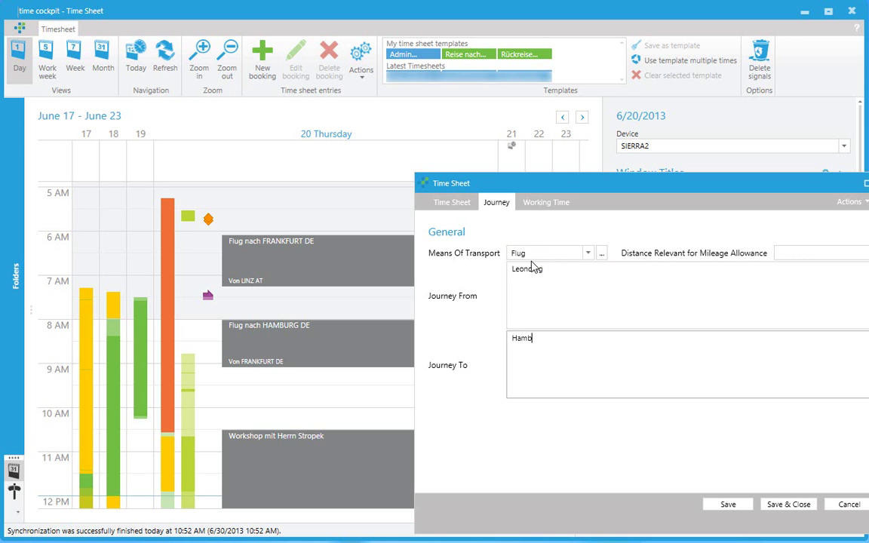
text(urg Harburg)
click(781, 504)
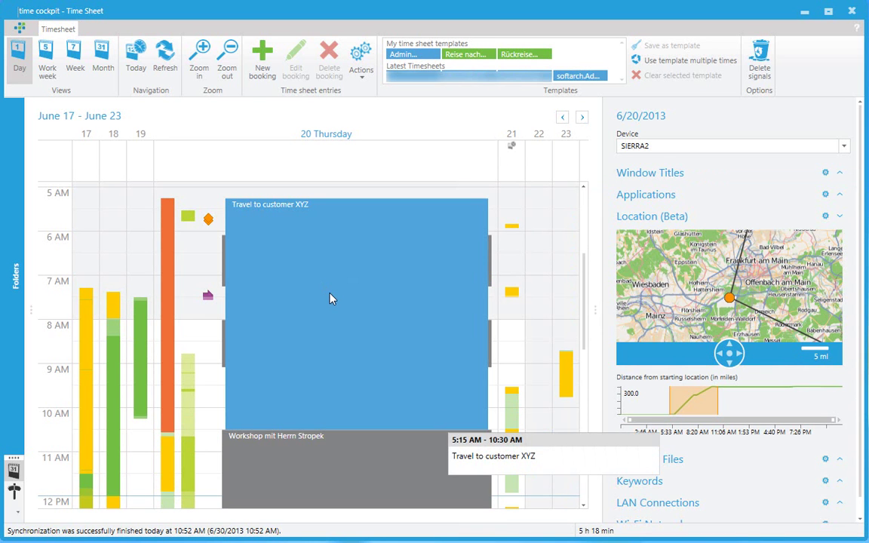
Examine Thursday's afternoon and evening activity and the evening movements around Hamburg in the distance chart and location map
scroll(329, 298, down, 3)
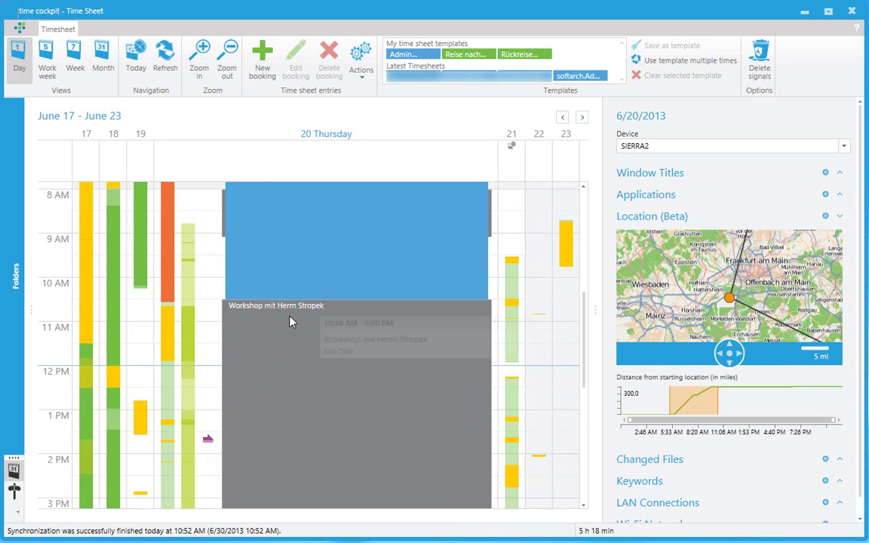
scroll(198, 337, down, 5)
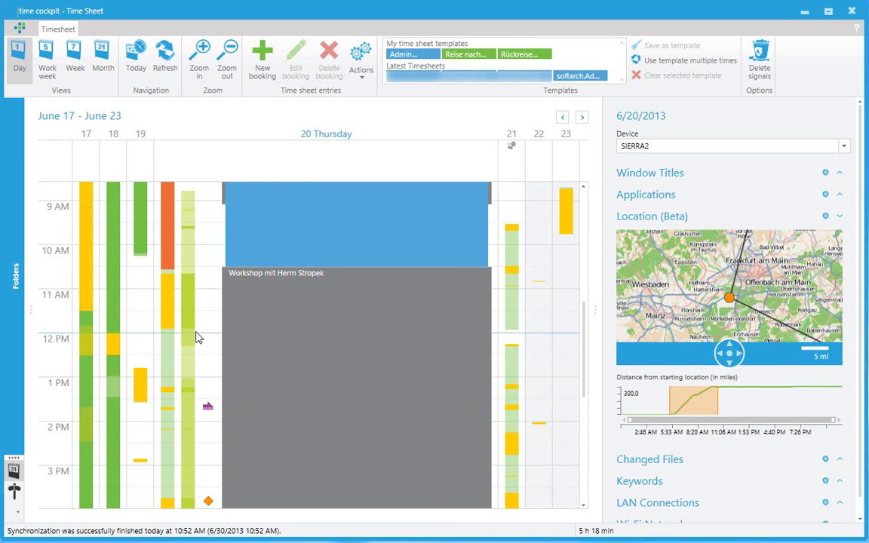
scroll(205, 336, down, 1)
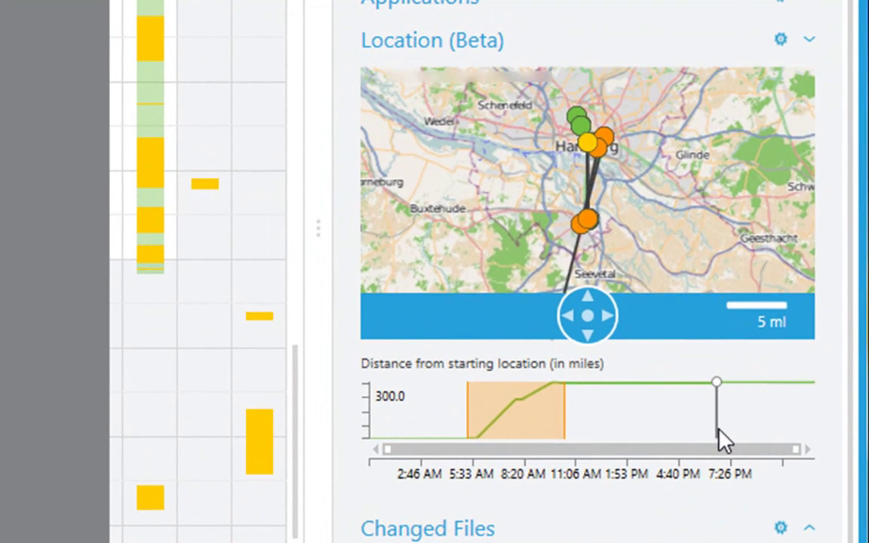
scroll(796, 416, up, 2)
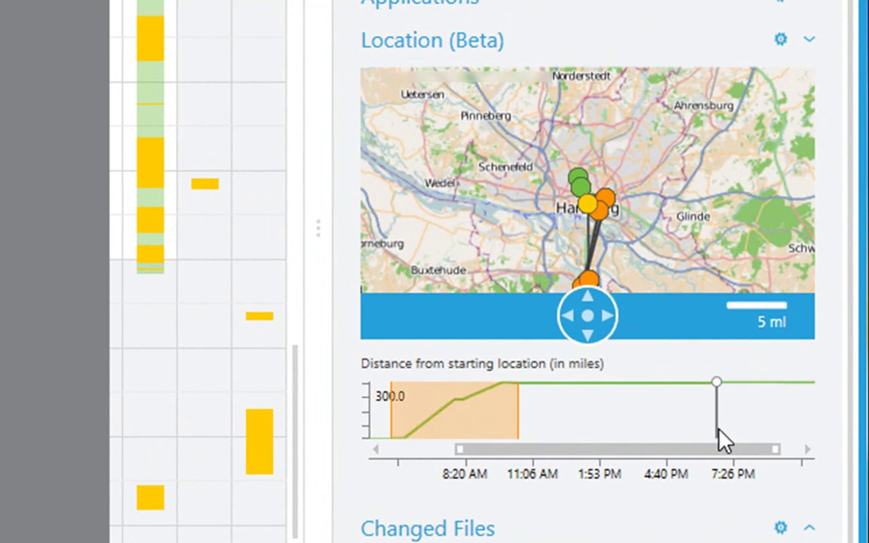
scroll(722, 441, up, 3)
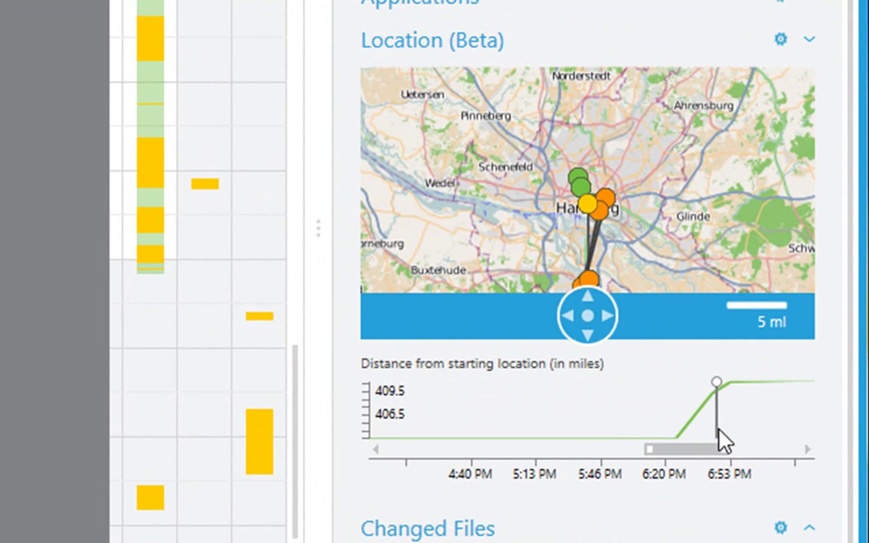
scroll(722, 441, down, 1)
scroll(718, 431, down, 2)
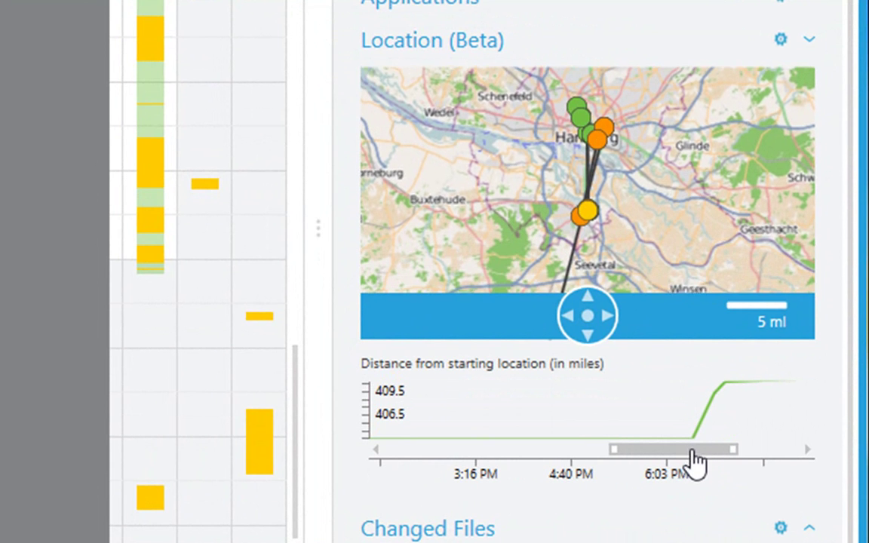
mouse_move(695, 437)
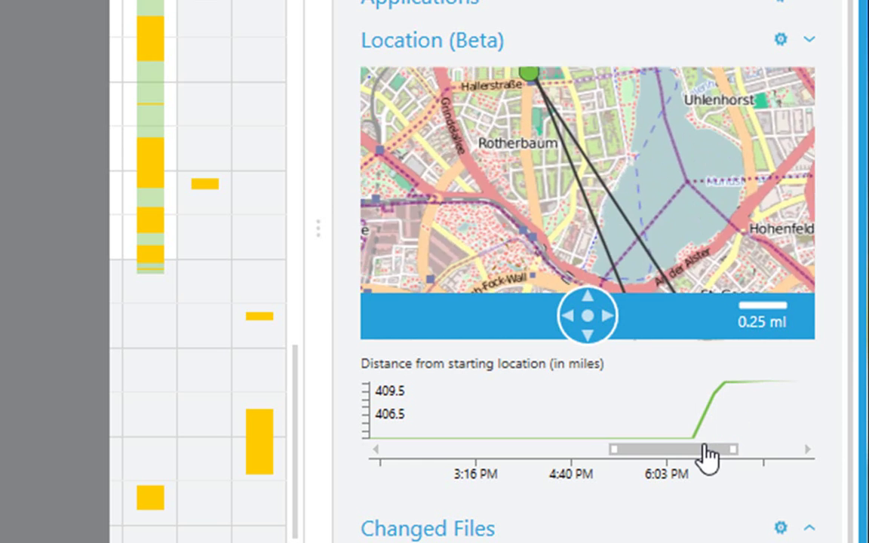
drag(707, 451, 773, 451)
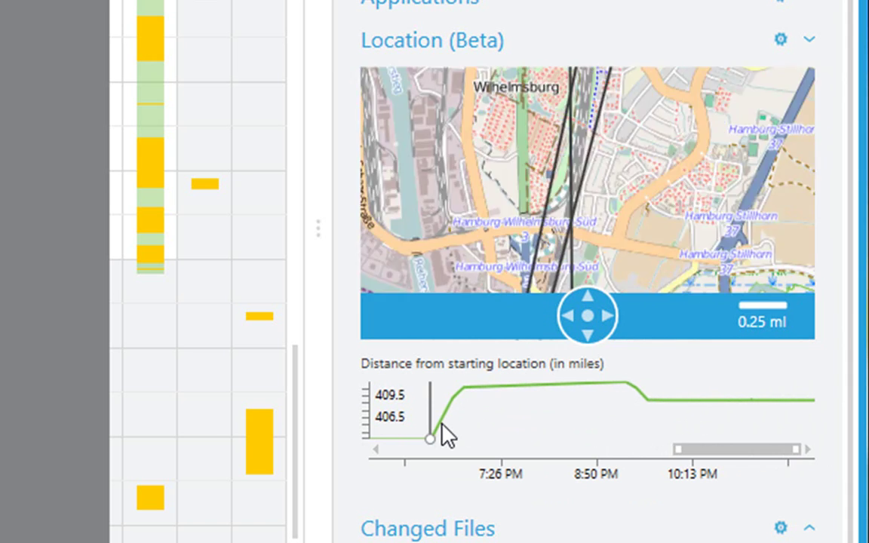
Create a booking from Thursday's workshop appointment starting at 10:30 AM and set its end date to 6/20/2013
mouse_move(442, 427)
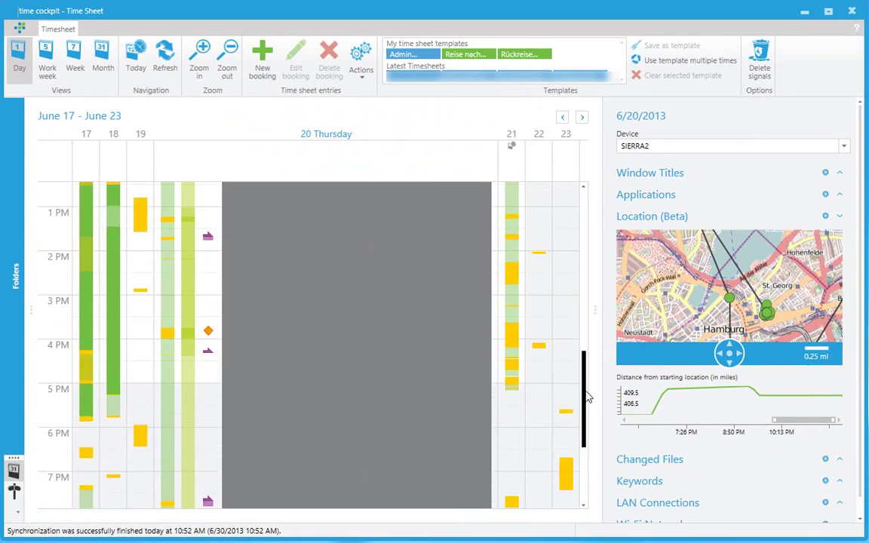
drag(586, 393, 585, 336)
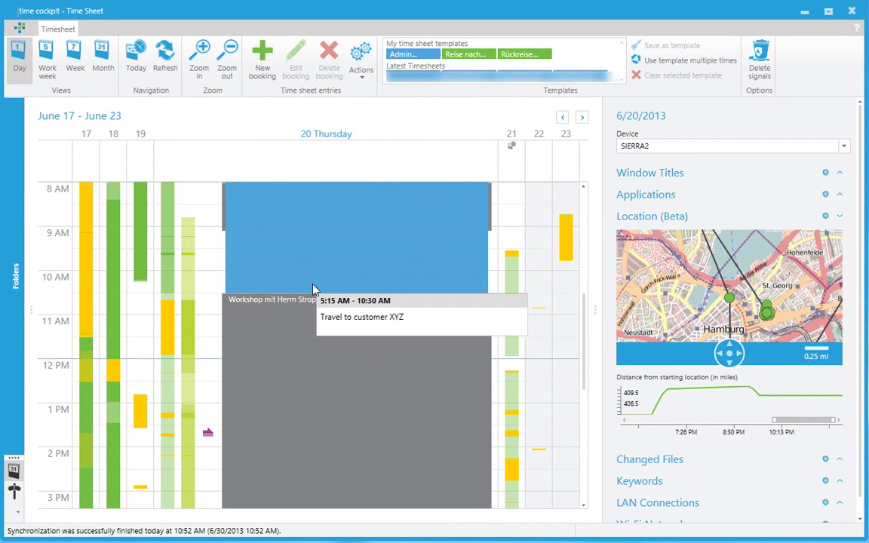
double_click(305, 339)
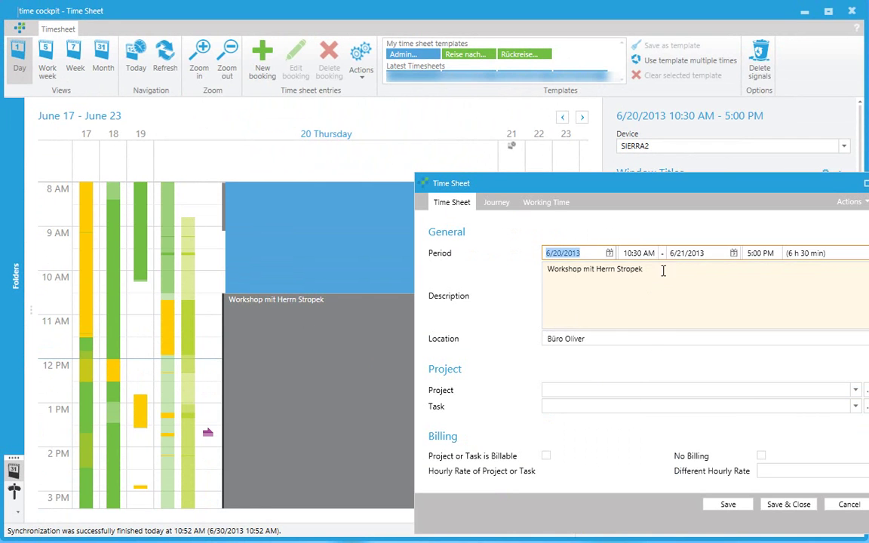
key(Tab)
key(Tab)
key(Right)
key(Left)
key(Left)
key(Left)
key(Left)
key(Left)
key(Left)
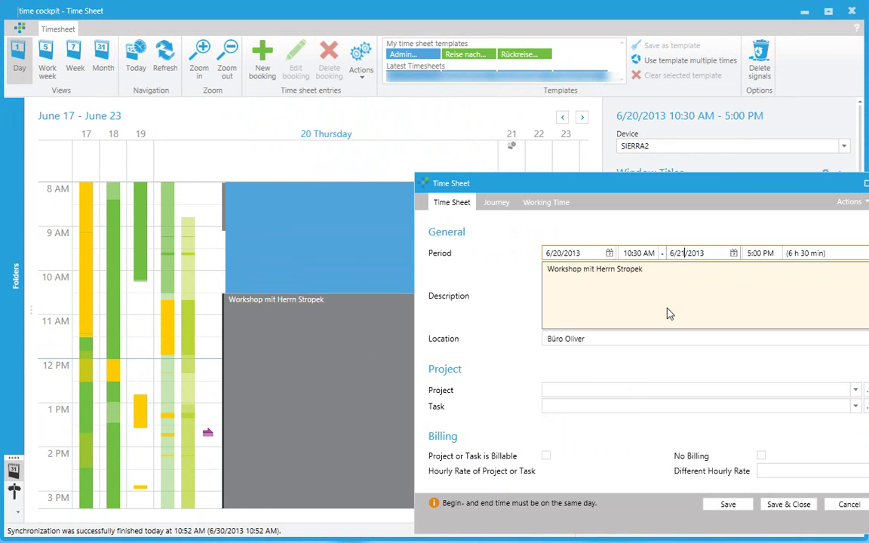
text(0)
key(Tab)
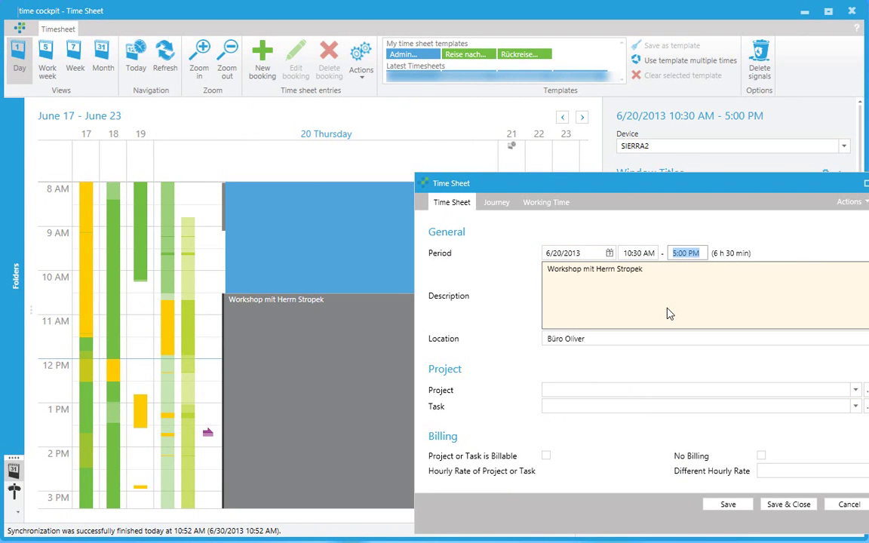
Set the end time of the workshop booking to 6:15 PM
text(6:15)
key(Tab)
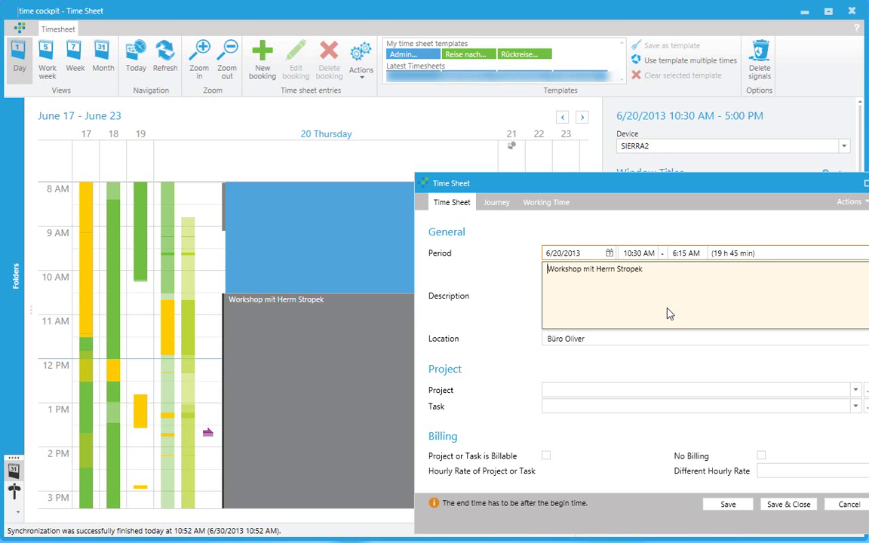
key(shift+Tab)
key(End)
key(BackSpace)
key(BackSpace)
key(BackSpace)
text(p)
key(Tab)
Replace the description with "Workshop with customer XYZ" and save and close the booking
key(ctrl+a)
text(Worksh)
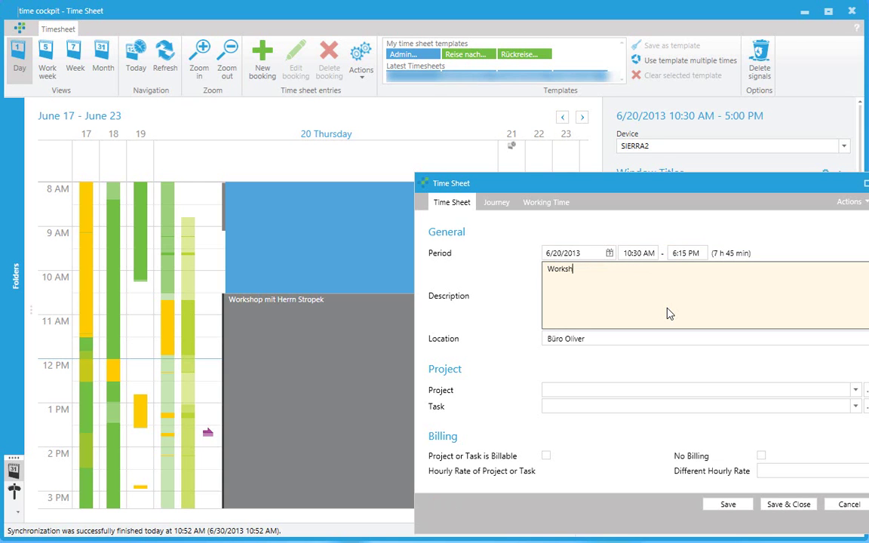
text(op with customer XYZ)
key(Tab)
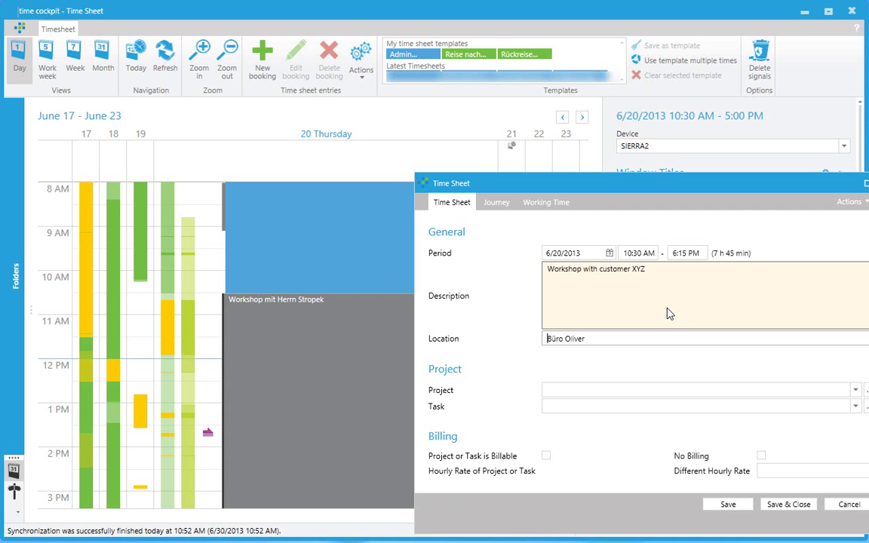
click(805, 510)
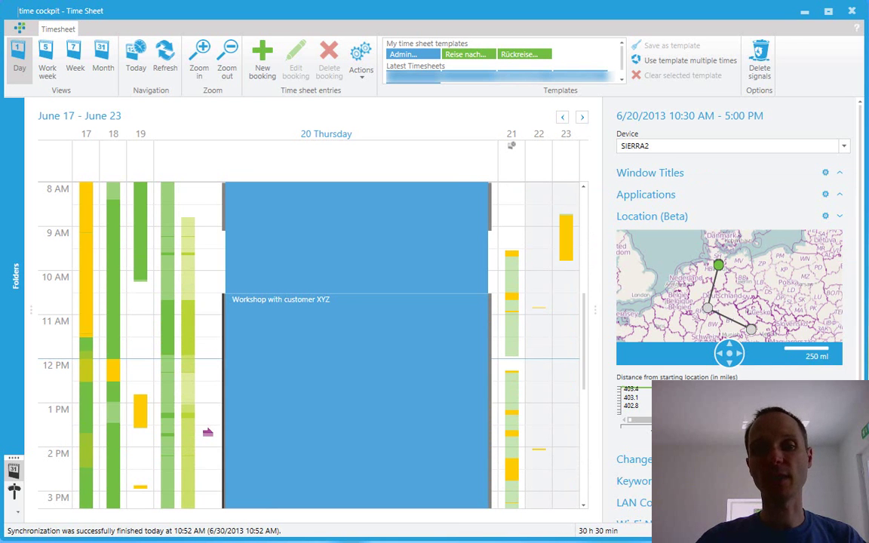